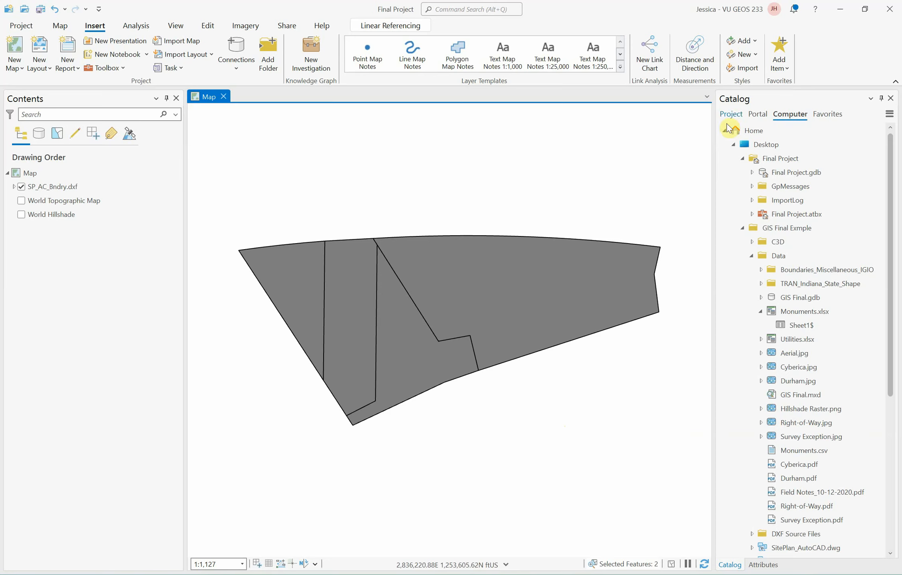
- Browse the computer's folders in the catalog and expand the C3D folder inside GIS Final Exmple
{"action": "left_click", "coordinate": [732, 115]}
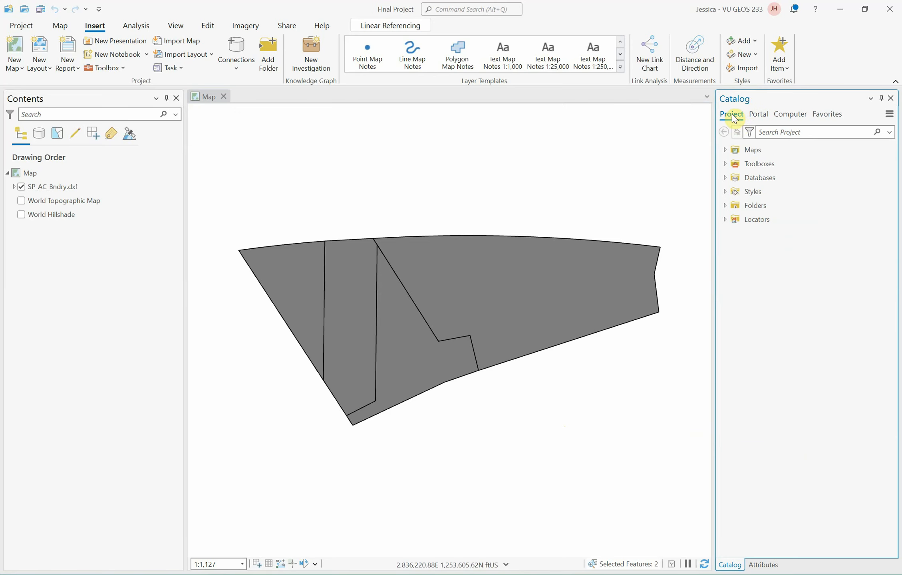
{"action": "left_click", "coordinate": [792, 115]}
{"action": "left_click", "coordinate": [744, 145]}
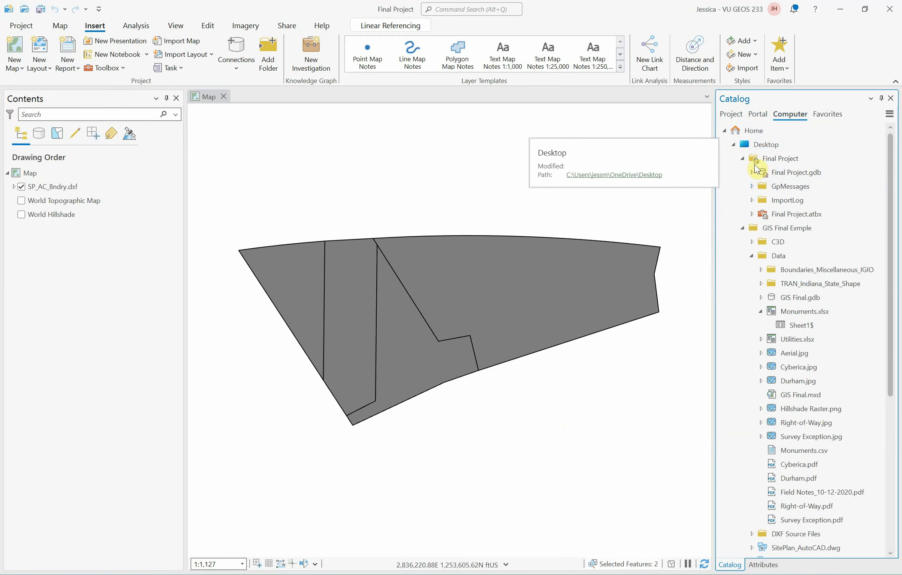
{"action": "left_click", "coordinate": [745, 229]}
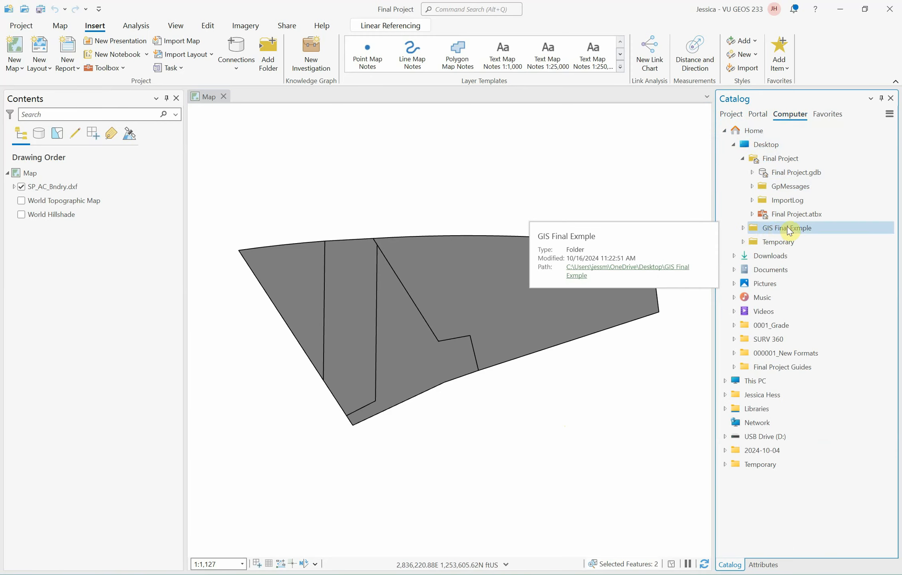
{"action": "left_click", "coordinate": [746, 228]}
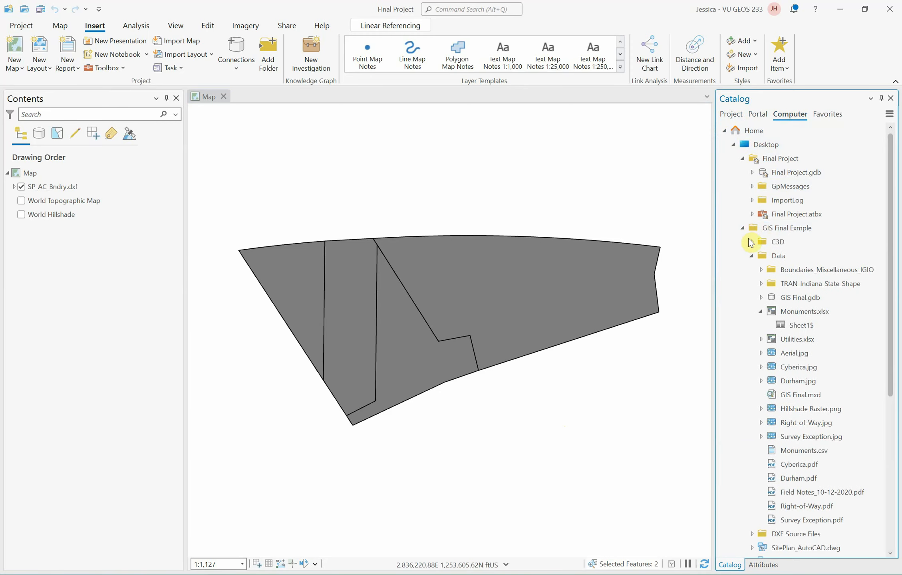
{"action": "left_click", "coordinate": [752, 242]}
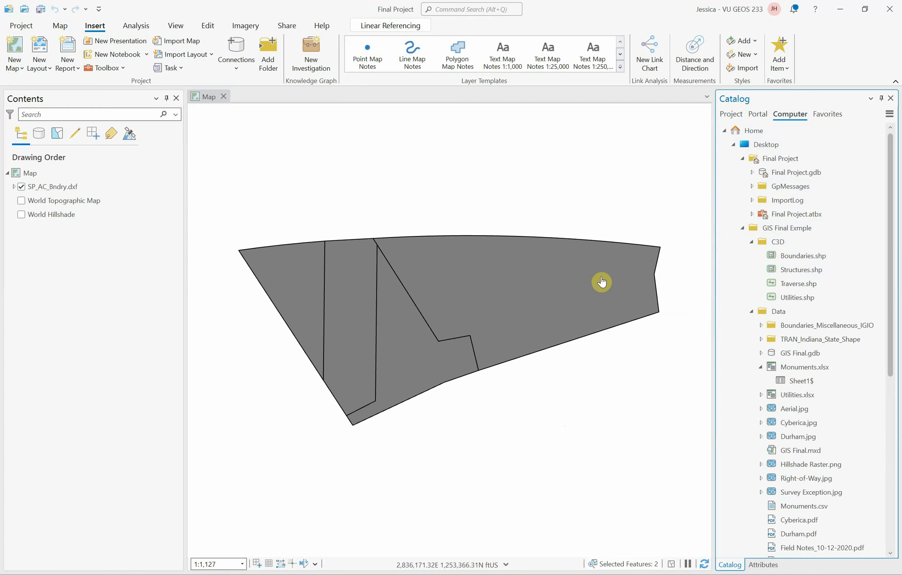
- Add the Structures.shp, Traverse.shp and Utilities.shp shapefiles from the C3D folder to the map
{"action": "left_click", "coordinate": [800, 271]}
{"action": "left_click_drag", "start_coordinate": [799, 275], "coordinate": [620, 359]}
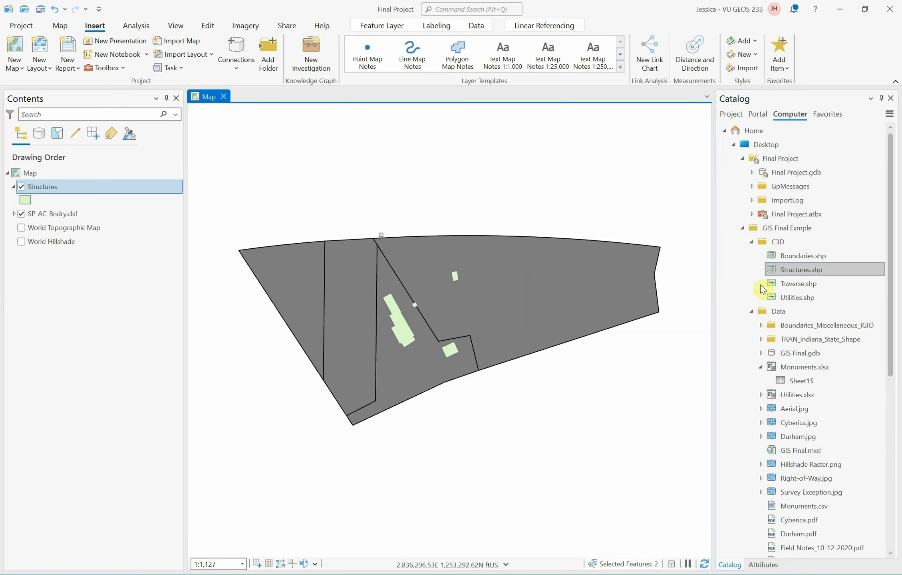
{"action": "mouse_move", "coordinate": [763, 288]}
{"action": "left_mouse_down"}
{"action": "mouse_move", "coordinate": [737, 287]}
{"action": "mouse_move", "coordinate": [574, 382]}
{"action": "left_mouse_up"}
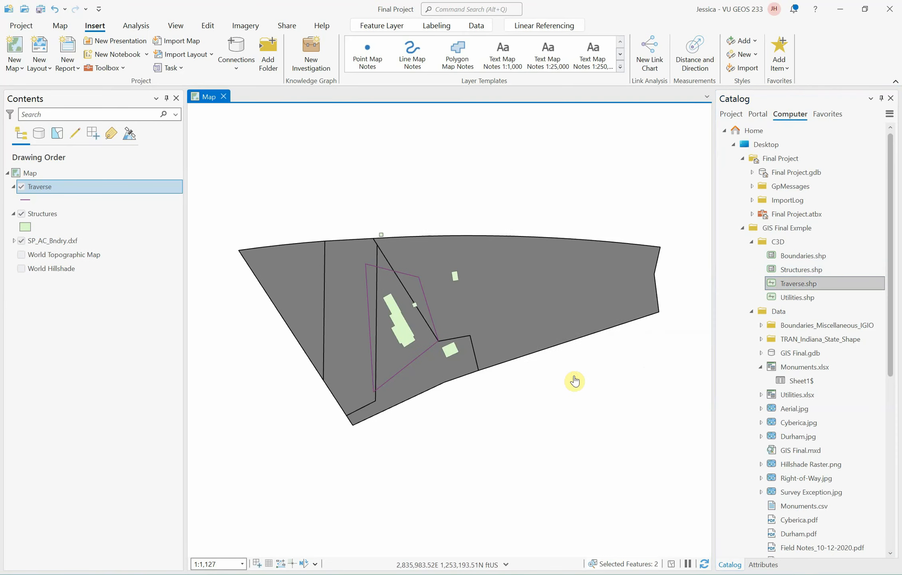
{"action": "left_click", "coordinate": [800, 298]}
{"action": "left_click_drag", "start_coordinate": [799, 298], "coordinate": [547, 393]}
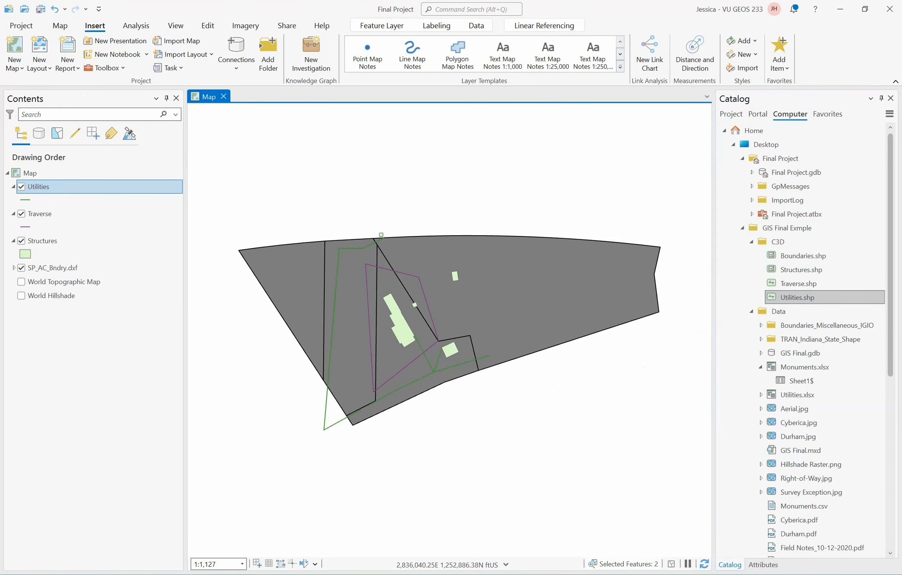
- Check the workflow document, return to the map project, and add Monuments.csv from the Data folder to the current map
{"action": "left_click", "coordinate": [541, 574]}
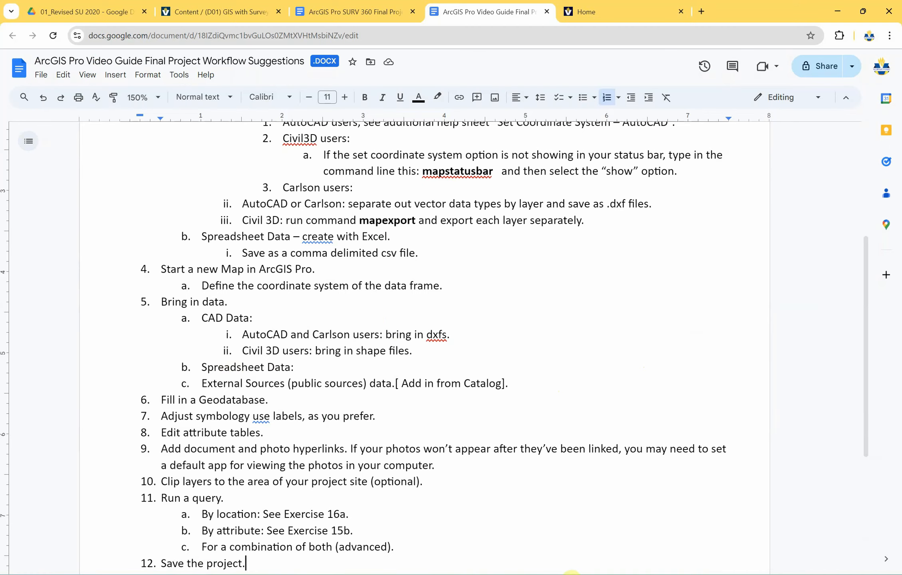
{"action": "left_click", "coordinate": [494, 574]}
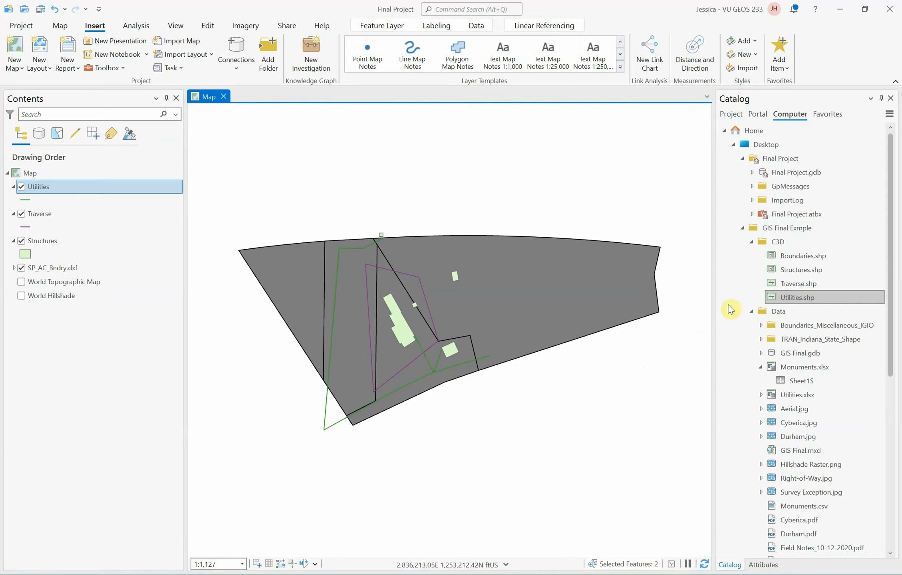
{"action": "left_click", "coordinate": [751, 242]}
{"action": "left_click", "coordinate": [761, 311]}
{"action": "left_click", "coordinate": [795, 492]}
{"action": "left_click", "coordinate": [795, 438]}
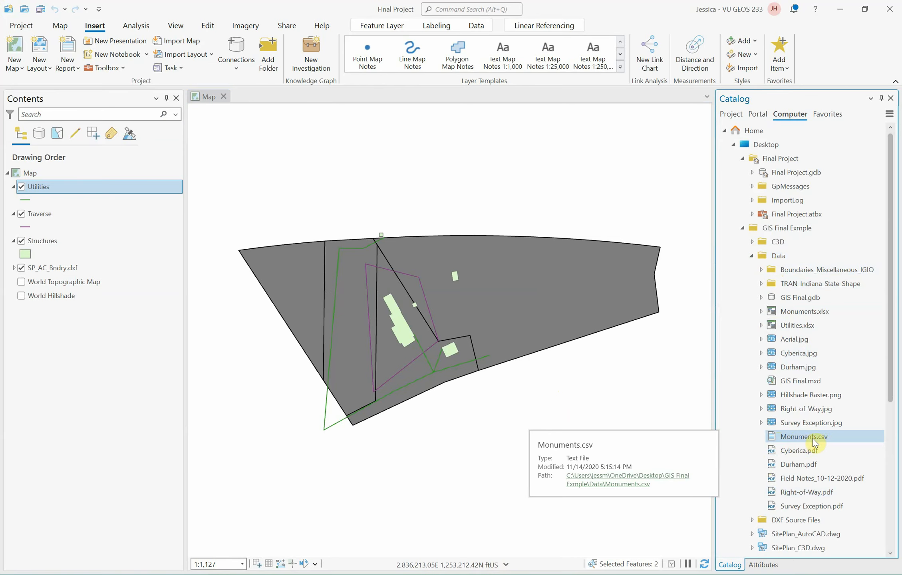
{"action": "right_click", "coordinate": [792, 439]}
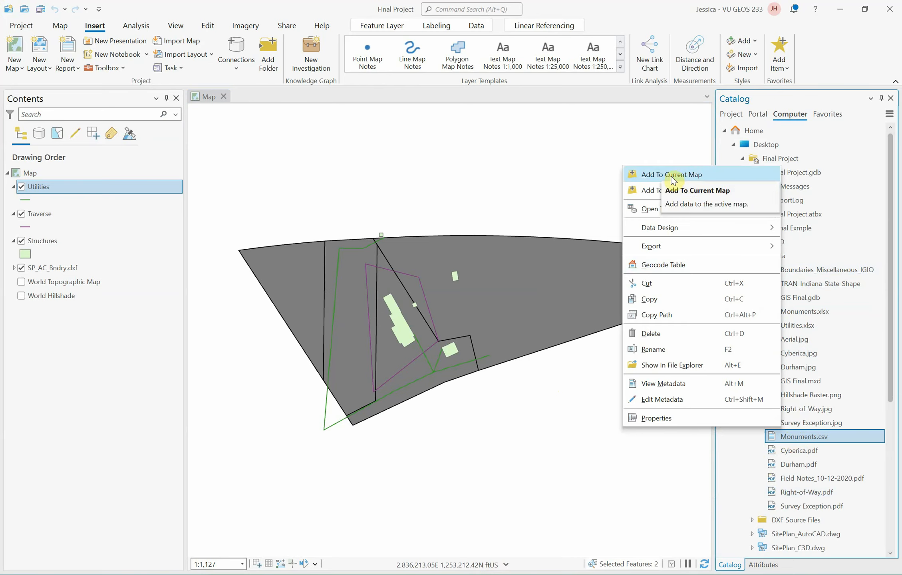
{"action": "left_click", "coordinate": [688, 176]}
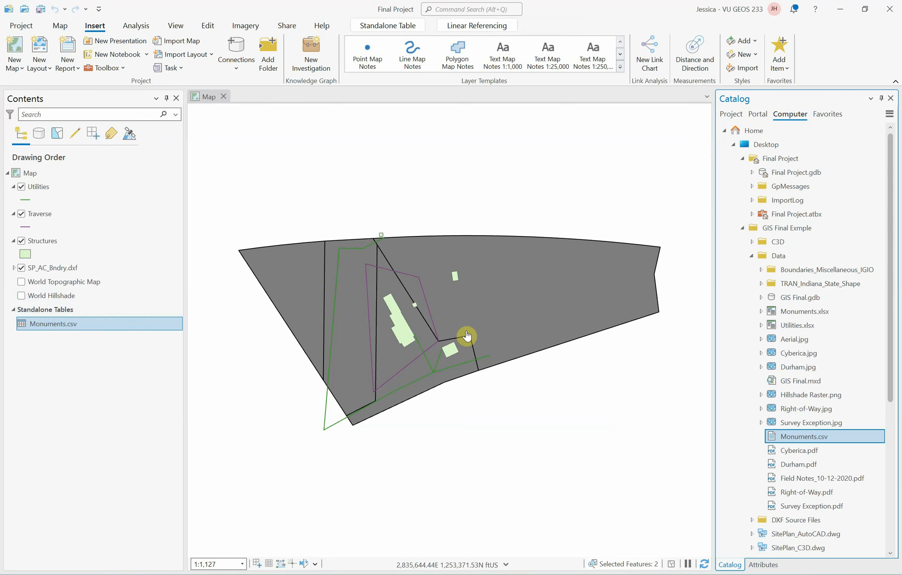
- Start an XY Table To Point conversion of the Monuments.csv table and shorten the output feature class name to Monuments
{"action": "right_click", "coordinate": [42, 329]}
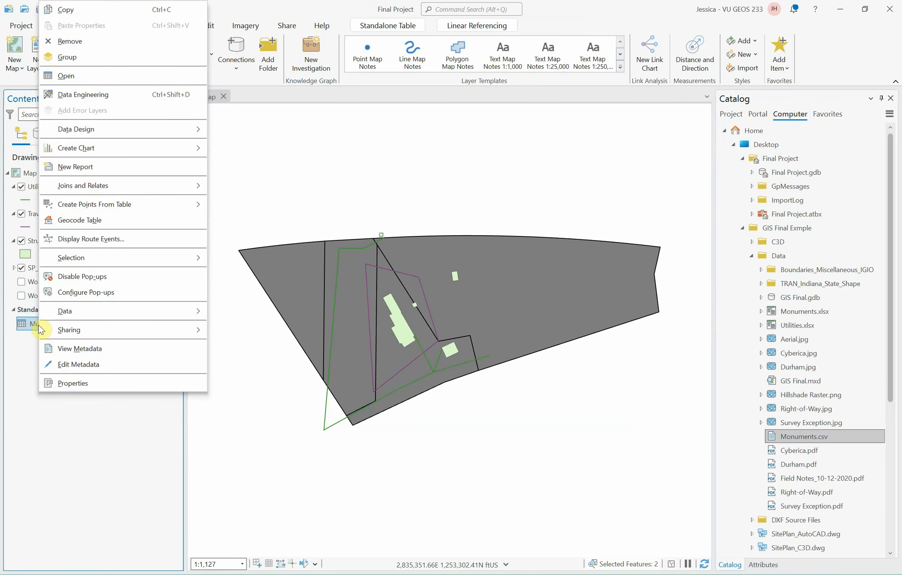
{"action": "mouse_move", "coordinate": [67, 319]}
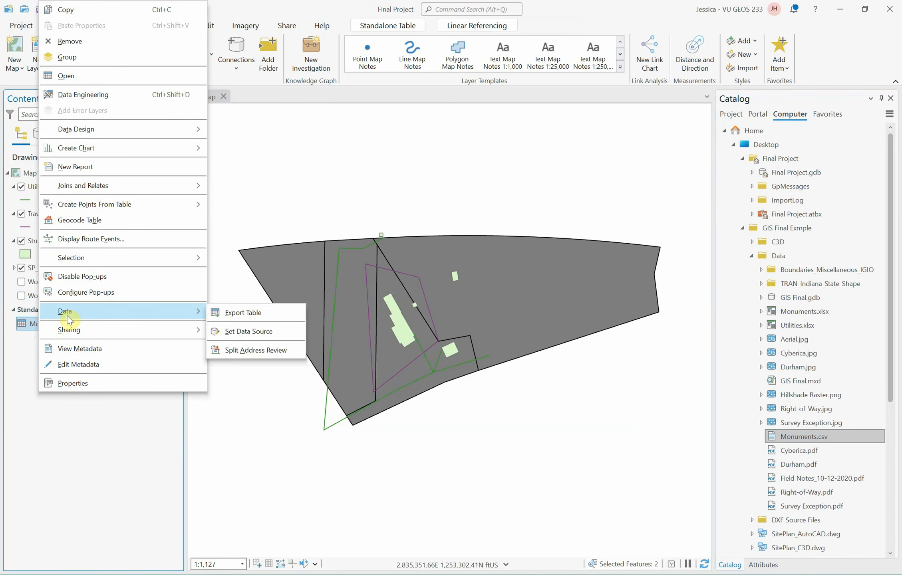
{"action": "mouse_move", "coordinate": [95, 205]}
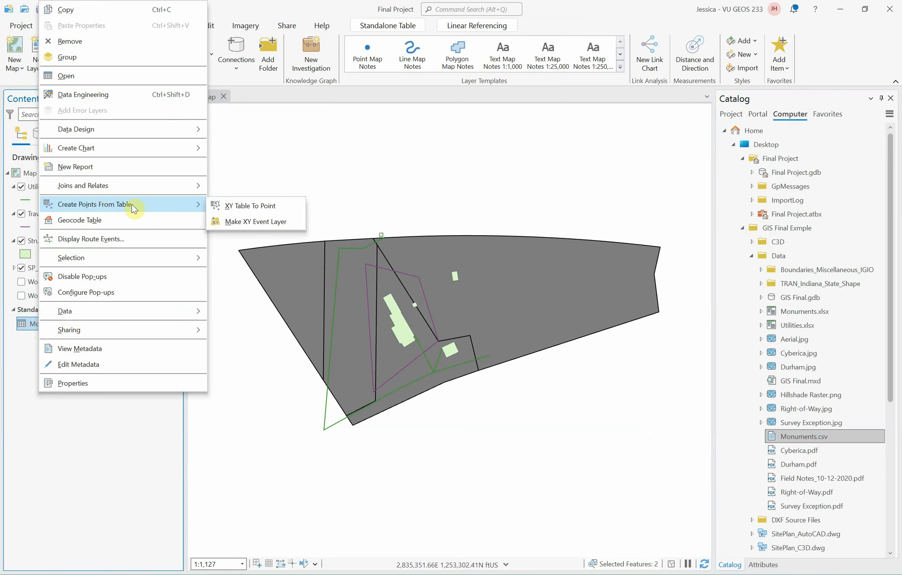
{"action": "left_click", "coordinate": [251, 206]}
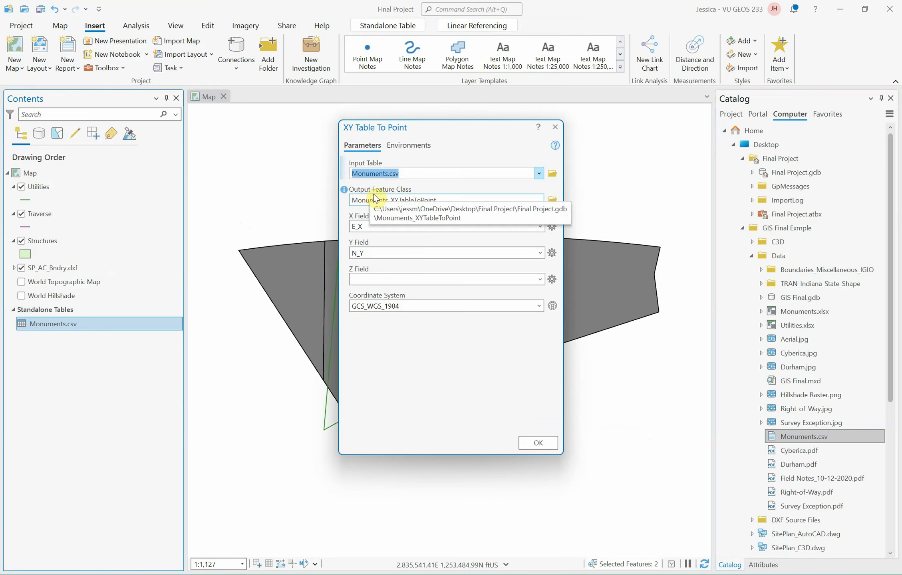
{"action": "left_click_drag", "start_coordinate": [439, 197], "coordinate": [435, 197]}
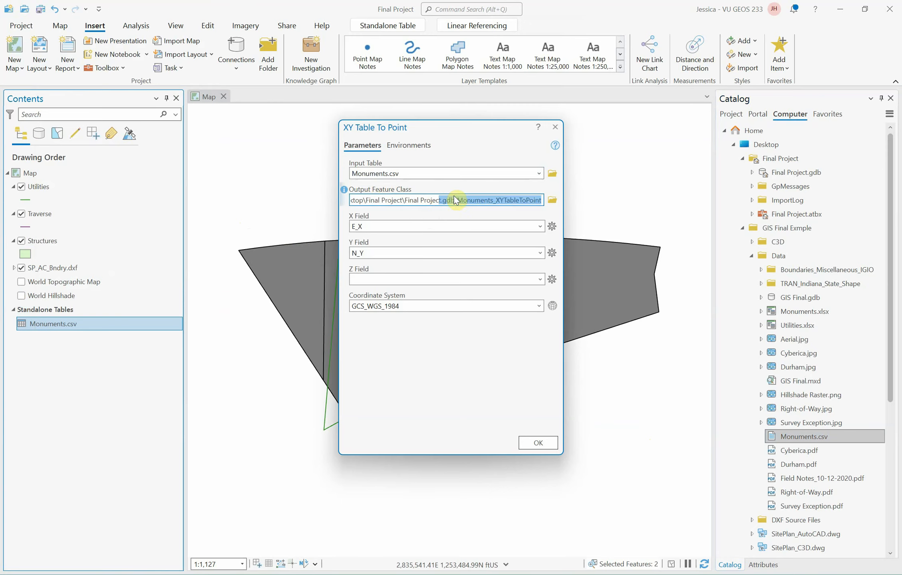
{"action": "left_click", "coordinate": [481, 199]}
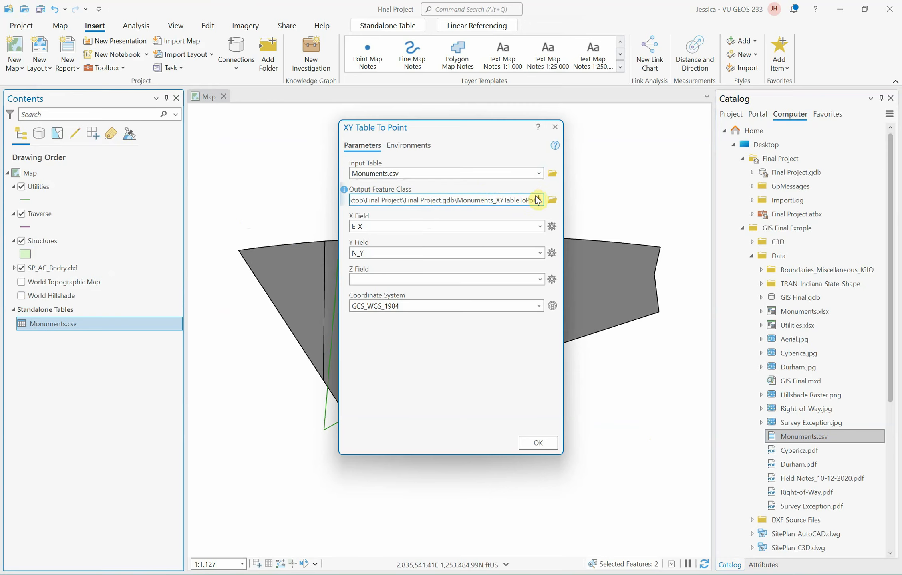
{"action": "key", "text": "BackSpace"}
{"action": "key", "text": "BackSpace"}
{"action": "key", "text": "BackSpace"}
{"action": "key", "text": "BackSpace"}
{"action": "key", "text": "BackSpace"}
{"action": "key", "text": "BackSpace"}
{"action": "key", "text": "BackSpace"}
{"action": "key", "text": "BackSpace"}
{"action": "key", "text": "BackSpace"}
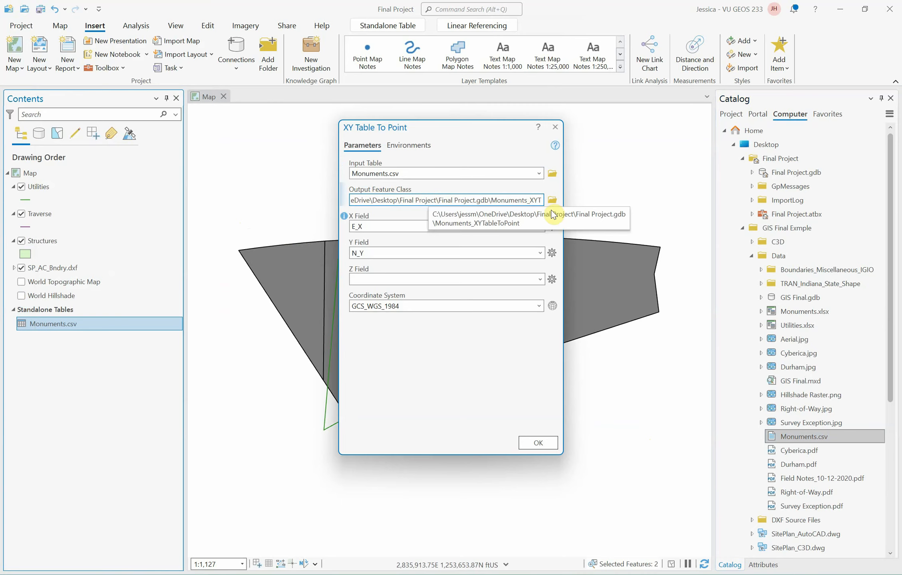
{"action": "key", "text": "BackSpace"}
{"action": "key", "text": "BackSpace"}
{"action": "key", "text": "BackSpace"}
{"action": "key", "text": "BackSpace"}
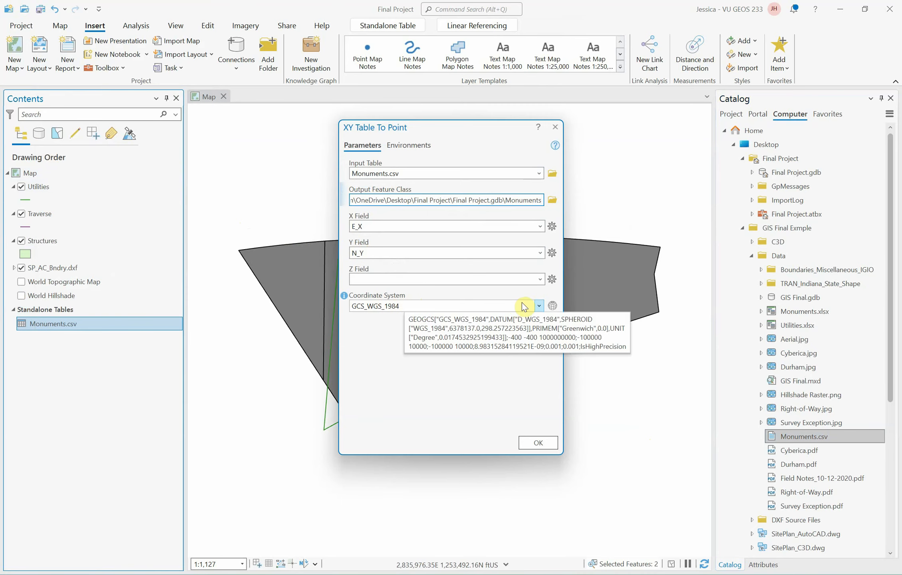
- Set the conversion's coordinate system to that of Current Map [Map] and run the tool to create the monument points
{"action": "left_click", "coordinate": [539, 306]}
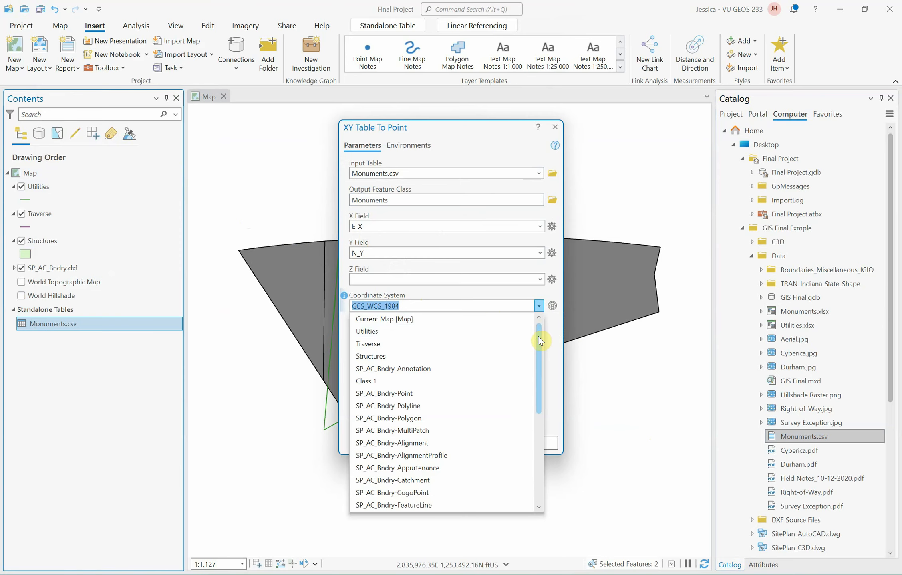
{"action": "mouse_move", "coordinate": [538, 340]}
{"action": "left_mouse_down"}
{"action": "mouse_move", "coordinate": [535, 465]}
{"action": "mouse_move", "coordinate": [548, 355]}
{"action": "left_mouse_up"}
{"action": "left_click", "coordinate": [383, 319]}
{"action": "mouse_move", "coordinate": [378, 306]}
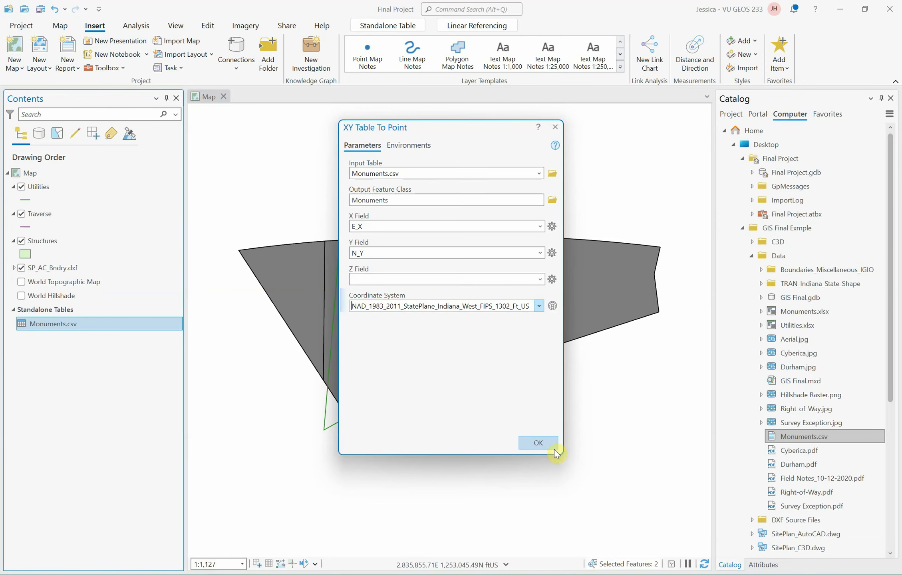
{"action": "left_click", "coordinate": [537, 445]}
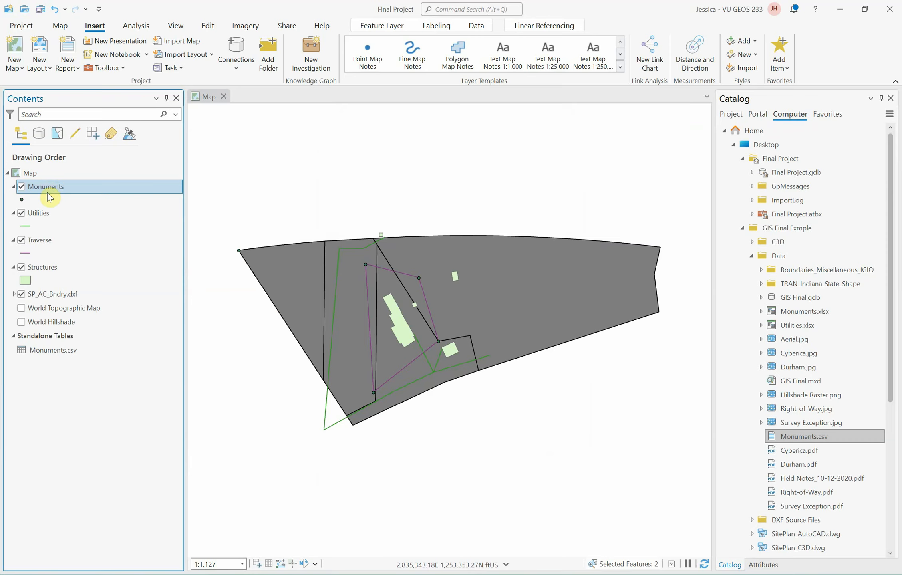
- Remove the standalone Monuments.csv table from the map contents
{"action": "right_click", "coordinate": [56, 358]}
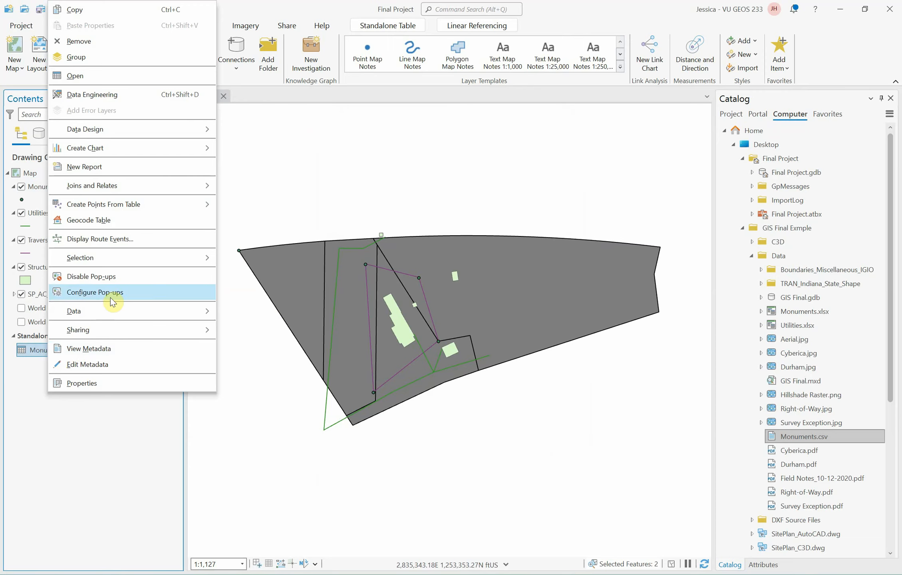
{"action": "left_click", "coordinate": [112, 41]}
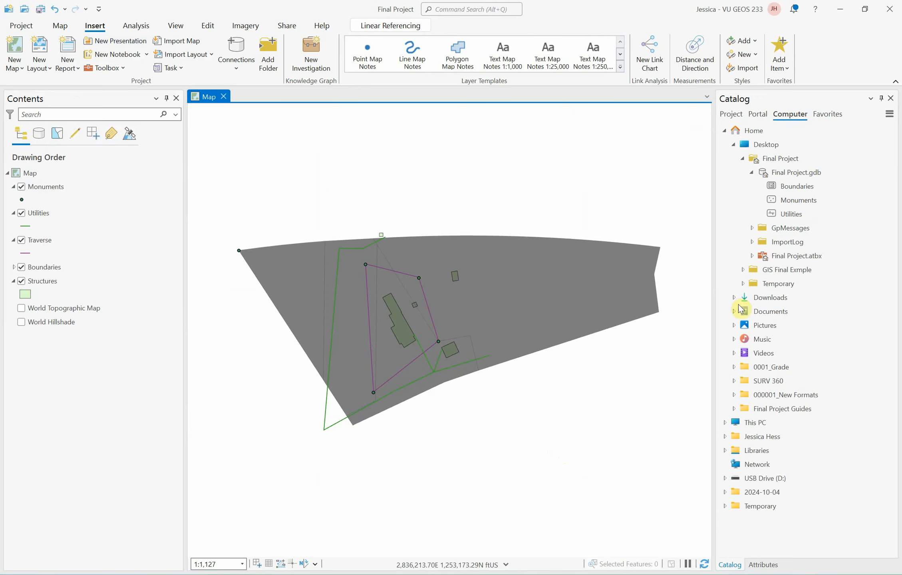
- Add Trans_RoadSegment.shp to the map from the Shape folder inside Data\TRAN_Indiana_State_Shape
{"action": "left_click", "coordinate": [743, 159]}
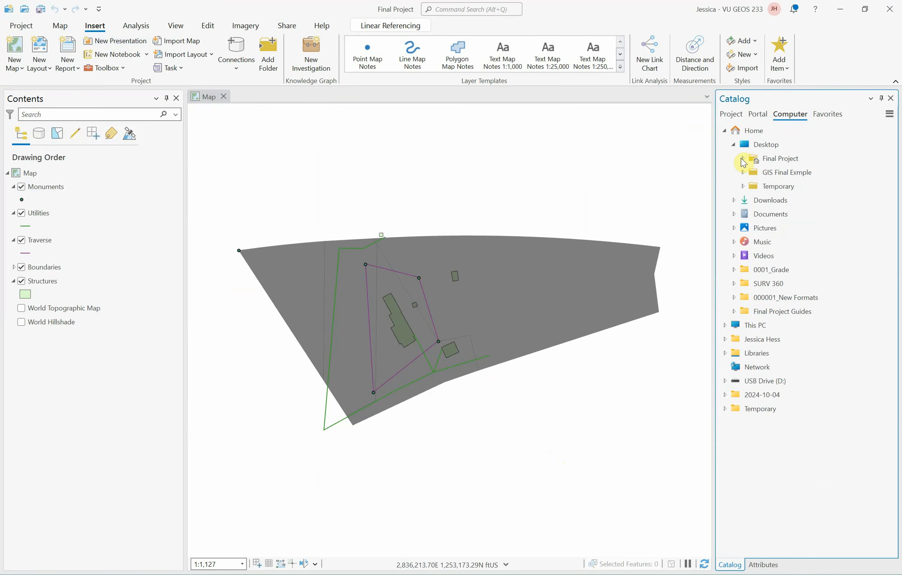
{"action": "left_click", "coordinate": [745, 174]}
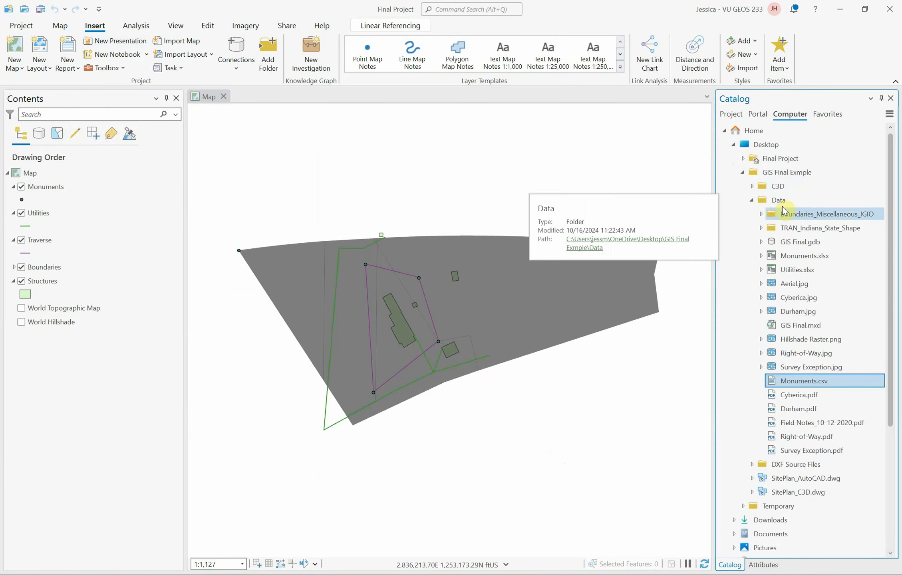
{"action": "left_click", "coordinate": [761, 228]}
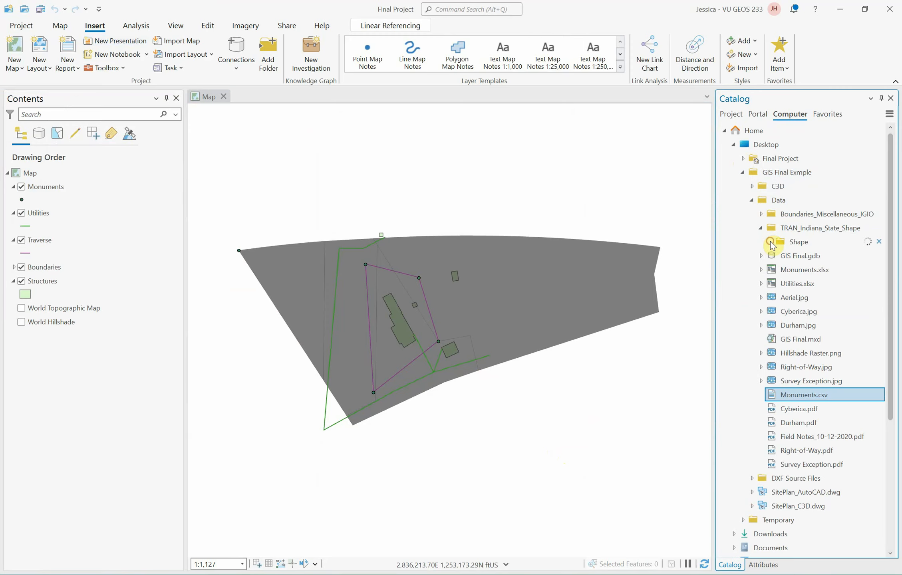
{"action": "left_click", "coordinate": [799, 243]}
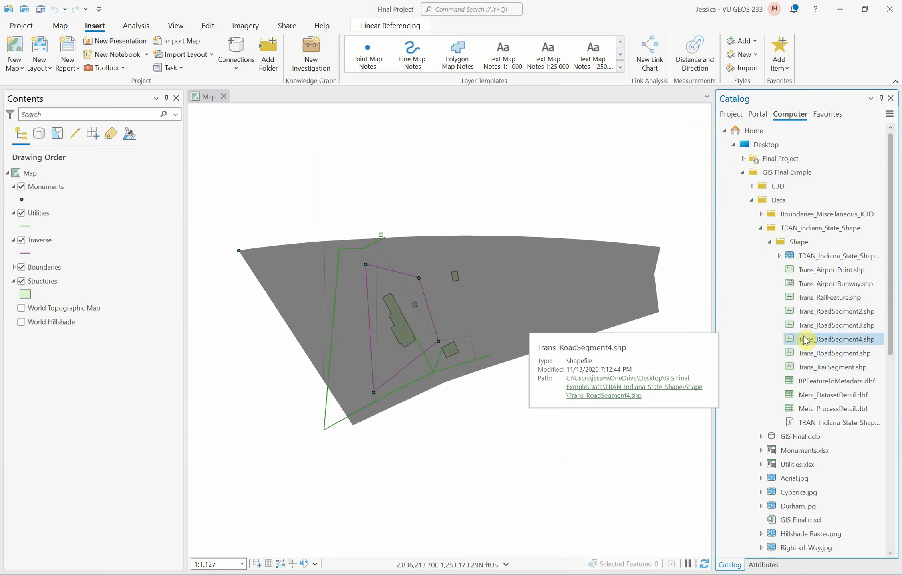
{"action": "left_click_drag", "start_coordinate": [807, 352], "coordinate": [596, 410]}
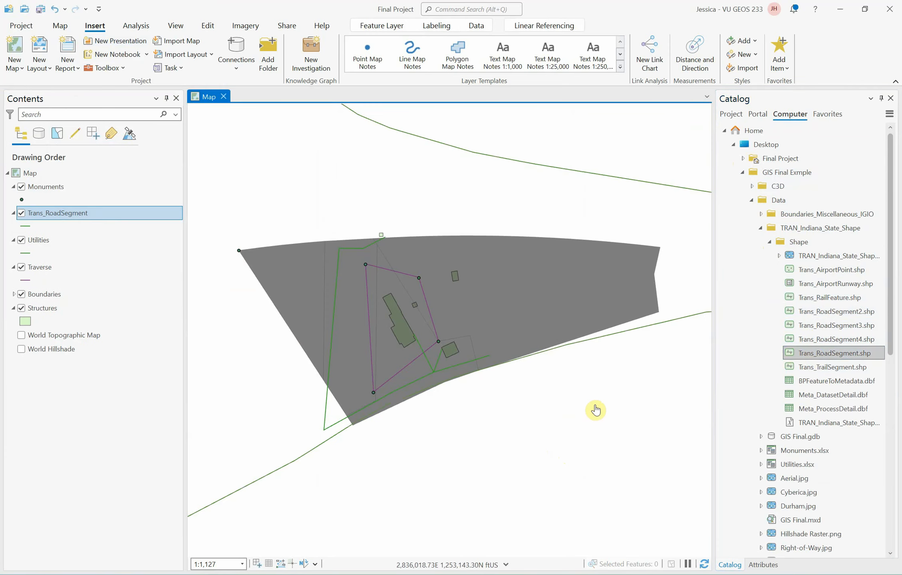
- Add the Trans_RailFeature.shp railroad shapefile from the same Shape folder to the map
{"action": "scroll", "coordinate": [516, 180], "scroll_direction": "down", "scroll_amount": 3}
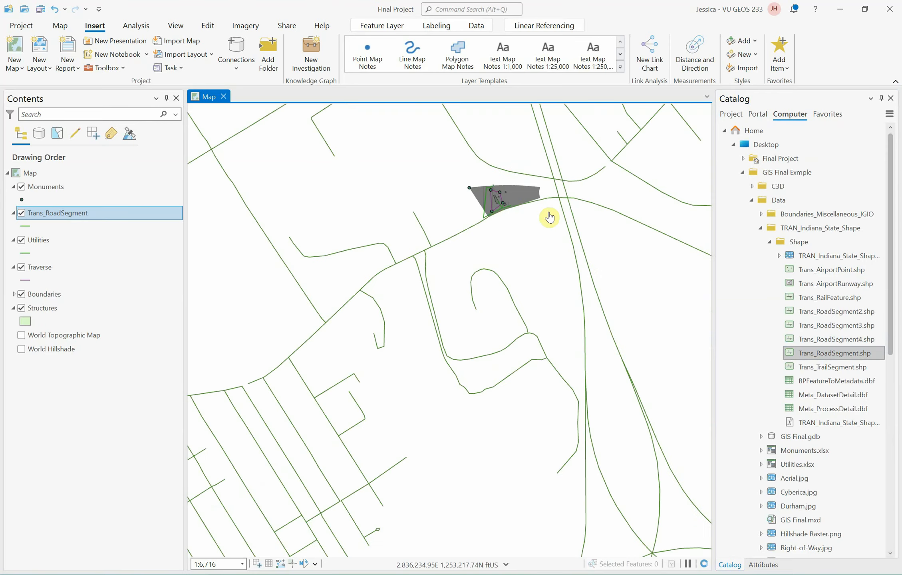
{"action": "scroll", "coordinate": [524, 199], "scroll_direction": "up", "scroll_amount": 1}
{"action": "scroll", "coordinate": [525, 199], "scroll_direction": "up", "scroll_amount": 2}
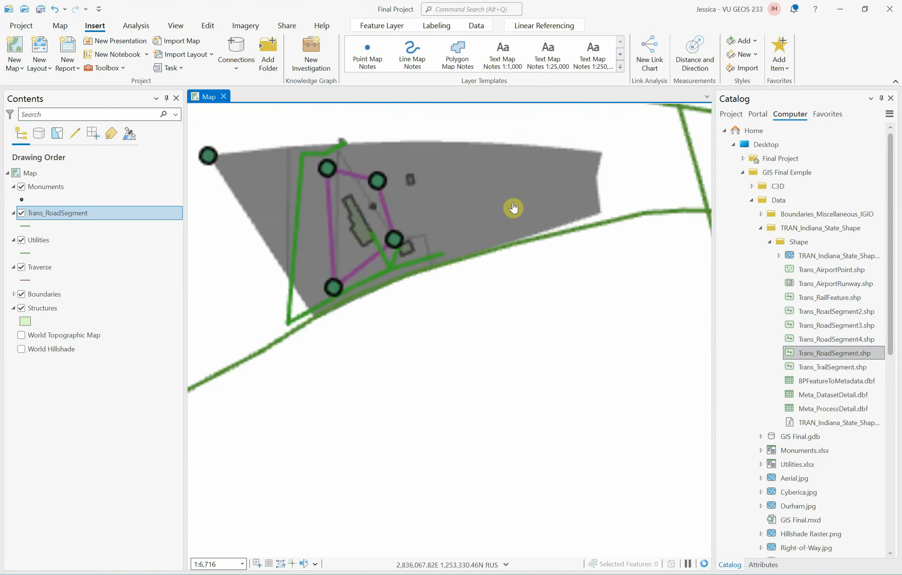
{"action": "scroll", "coordinate": [542, 292], "scroll_direction": "down", "scroll_amount": 2}
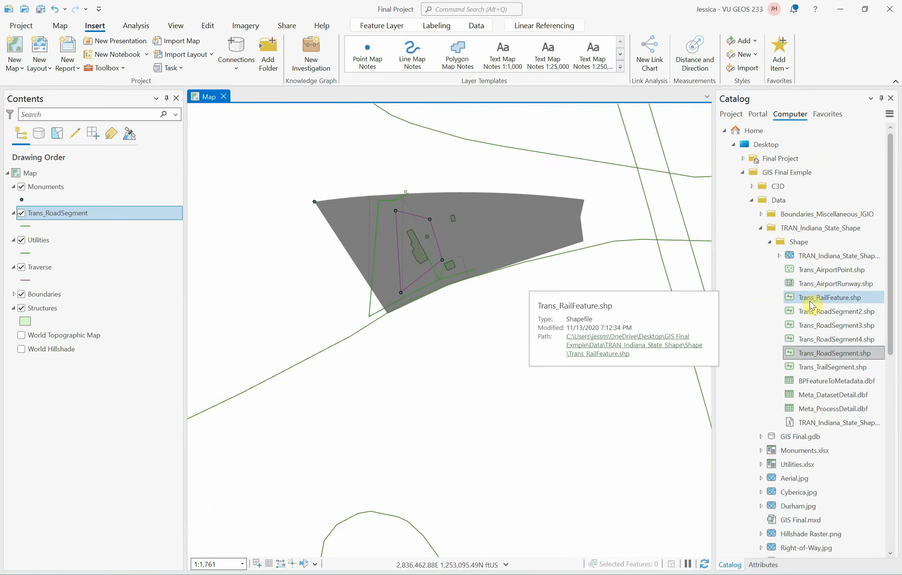
{"action": "mouse_move", "coordinate": [814, 305]}
{"action": "left_mouse_down"}
{"action": "mouse_move", "coordinate": [740, 298]}
{"action": "mouse_move", "coordinate": [536, 328]}
{"action": "left_mouse_up"}
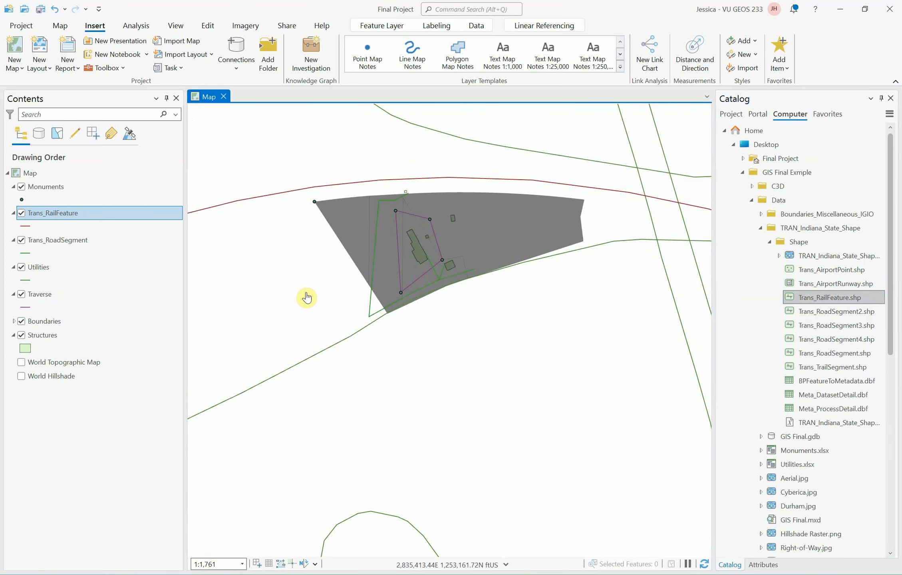
{"action": "scroll", "coordinate": [284, 263], "scroll_direction": "down", "scroll_amount": 2}
{"action": "scroll", "coordinate": [312, 282], "scroll_direction": "up", "scroll_amount": 4}
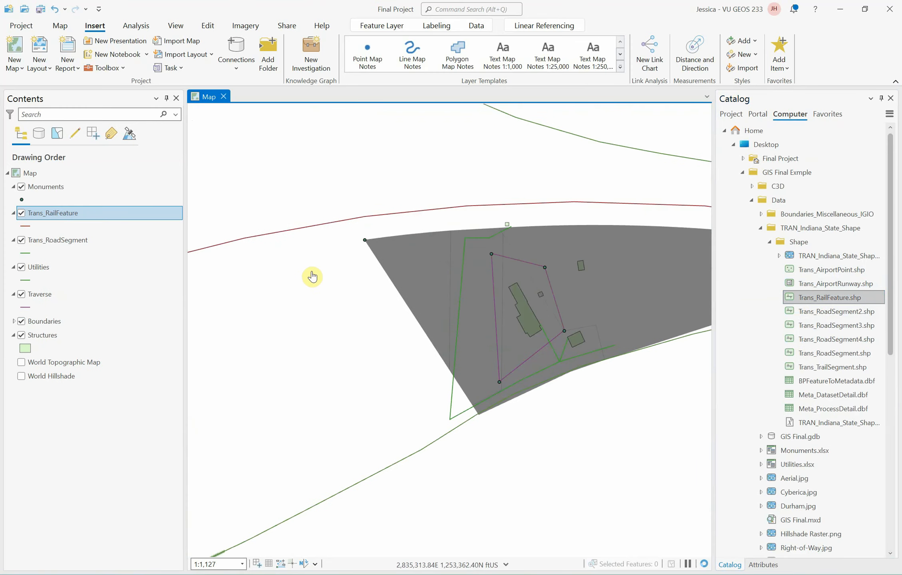
{"action": "left_click_drag", "start_coordinate": [272, 280], "coordinate": [250, 281]}
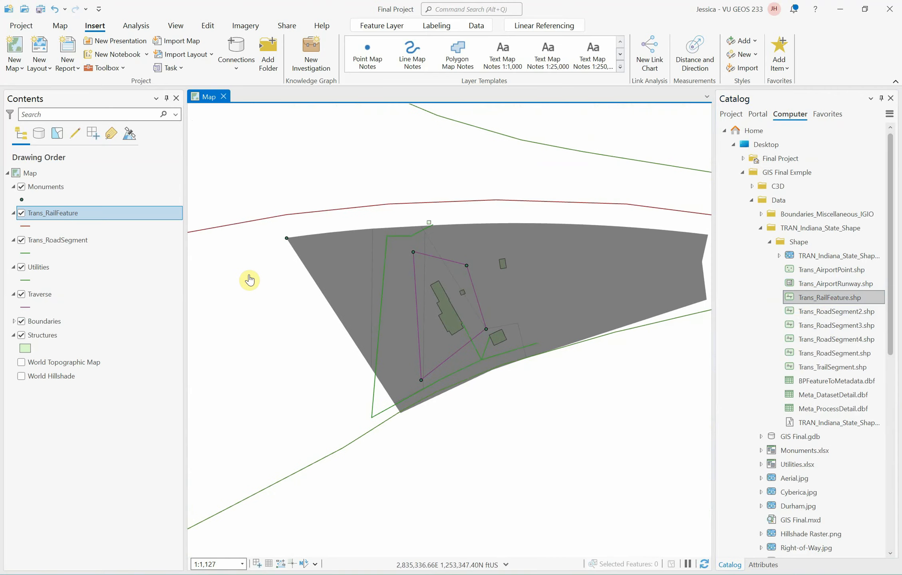